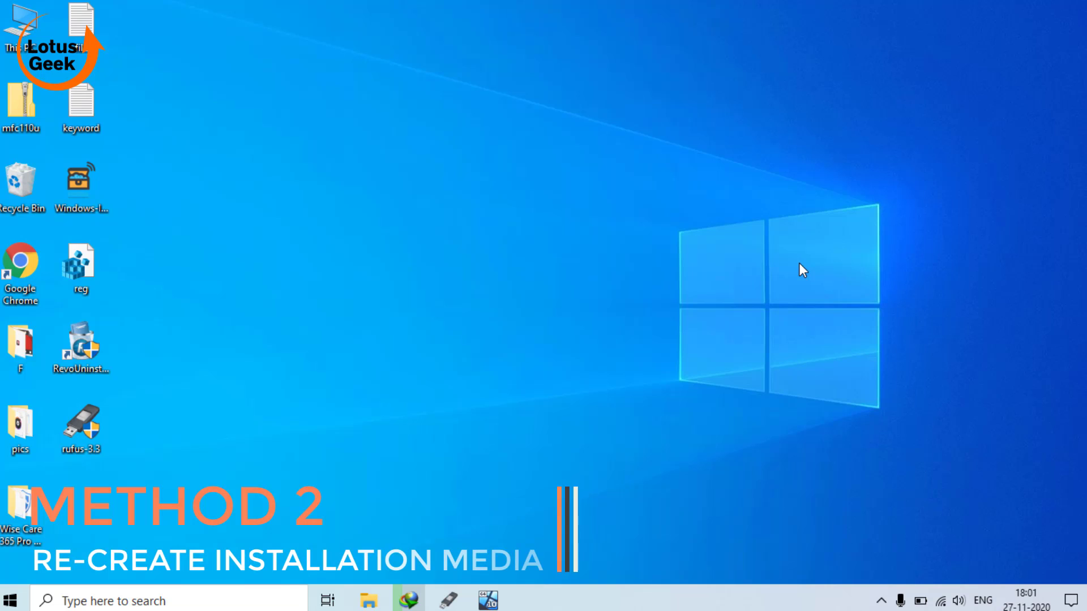
# Step: Load the Win10_2004_English_x64 image from Local Disk (F:) into Rufus as the boot selection
pyautogui.click(449, 600)
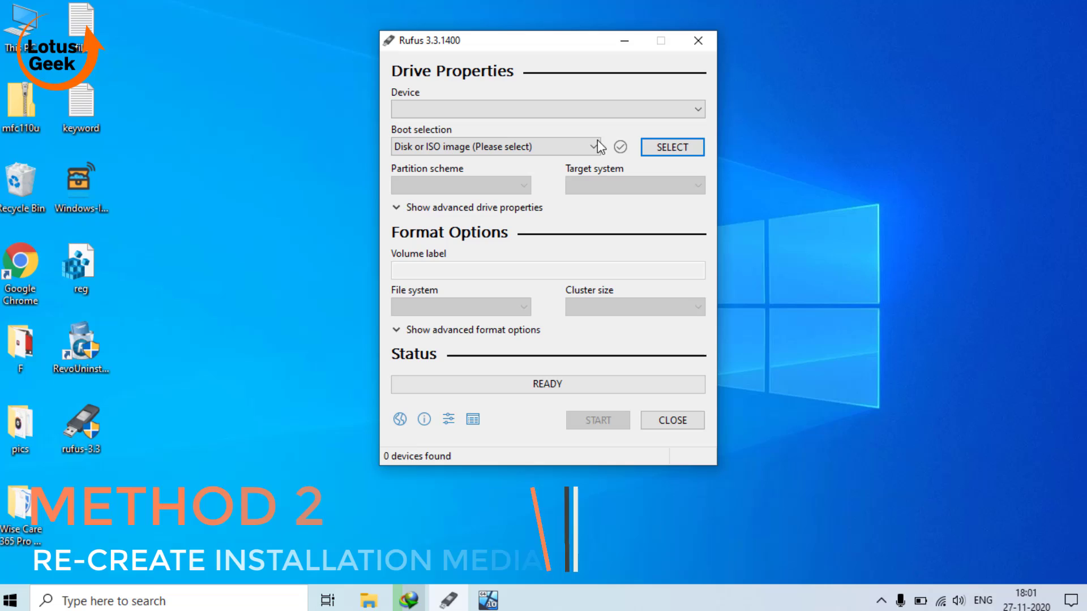
pyautogui.click(671, 149)
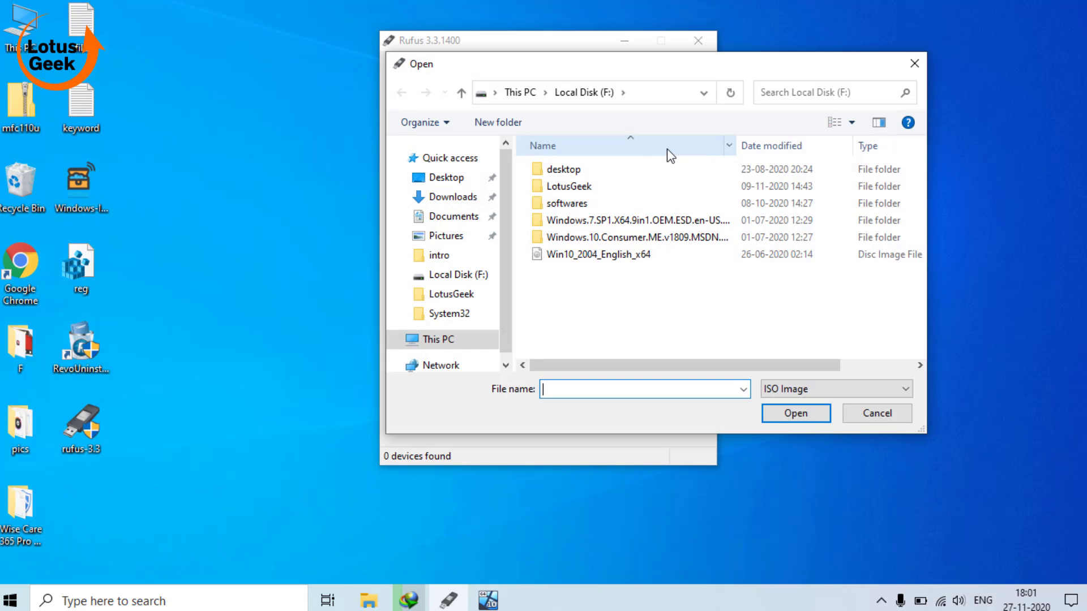
pyautogui.doubleClick(605, 255)
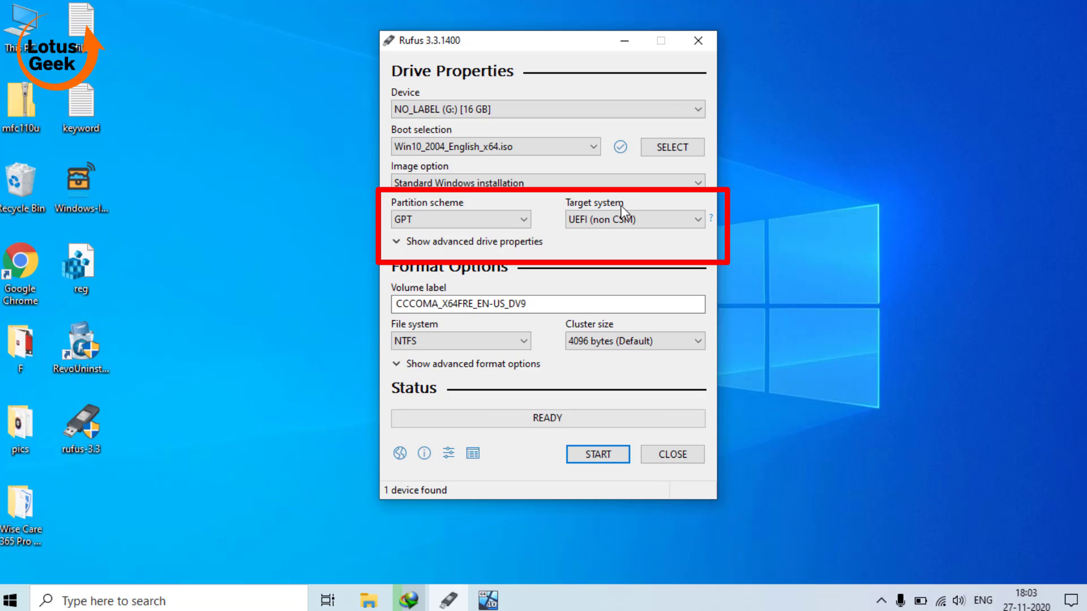
pyautogui.click(486, 221)
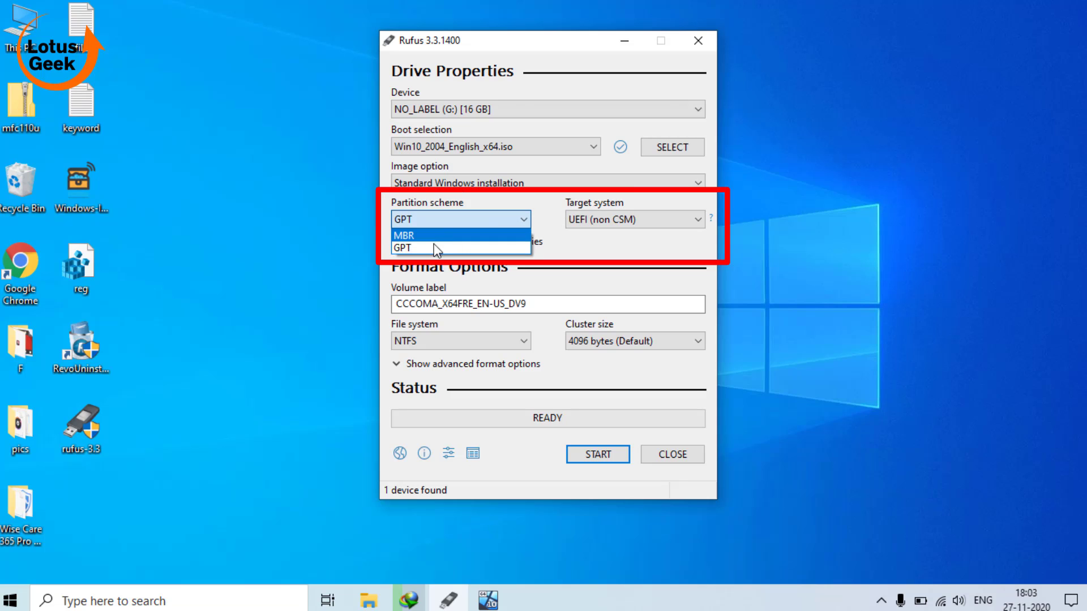
pyautogui.click(410, 248)
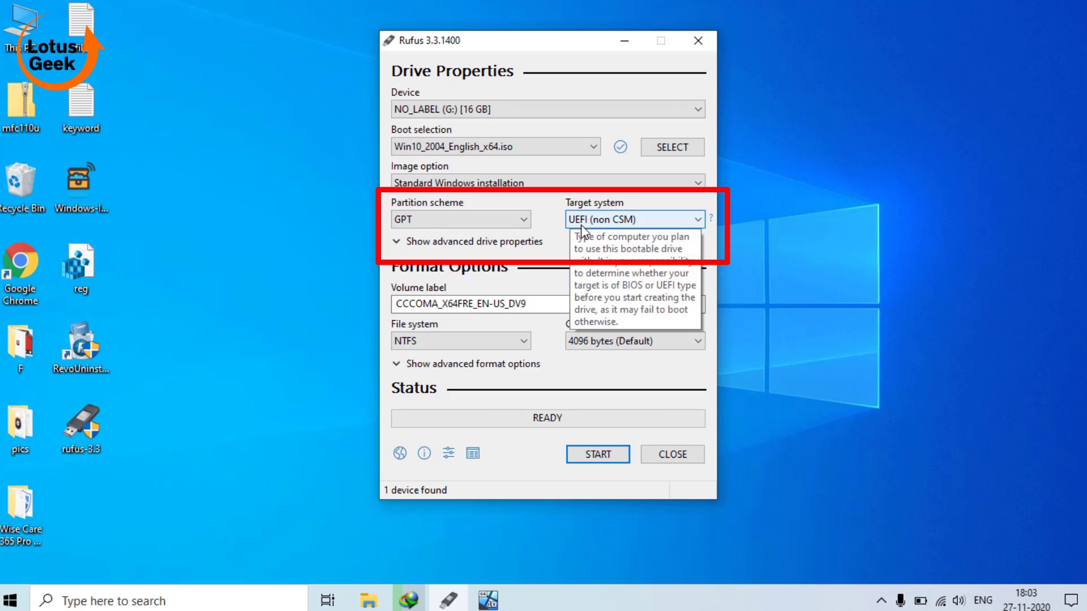
pyautogui.click(441, 221)
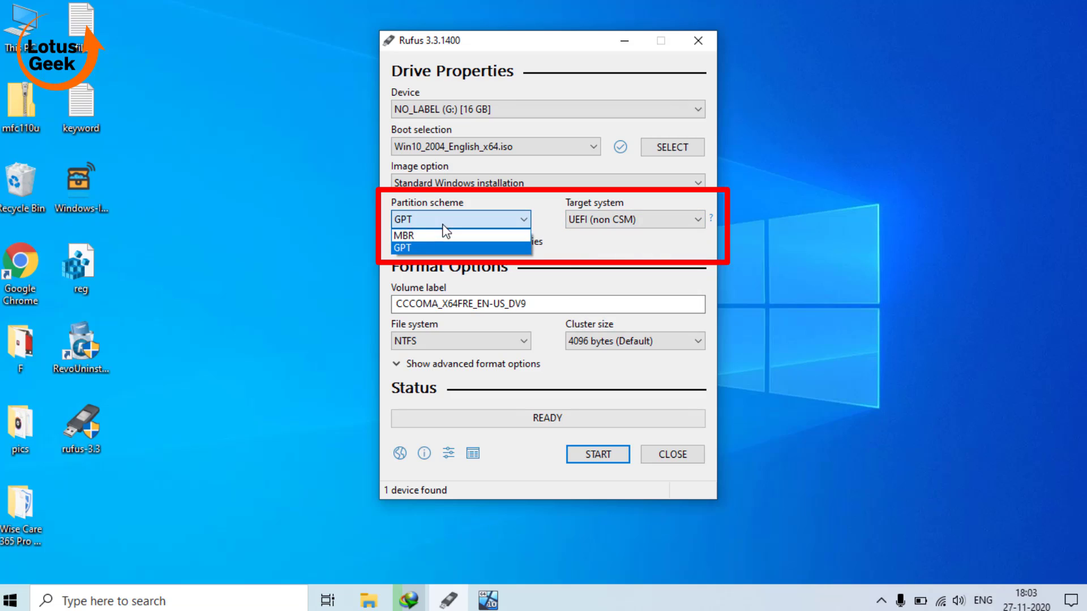
pyautogui.click(426, 236)
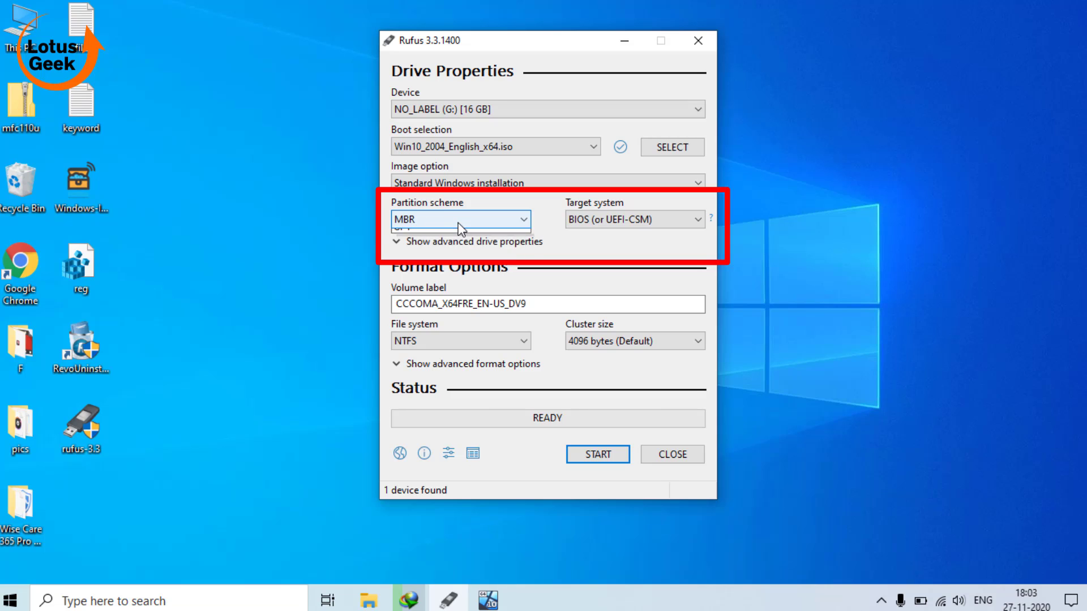
pyautogui.click(427, 221)
pyautogui.click(427, 248)
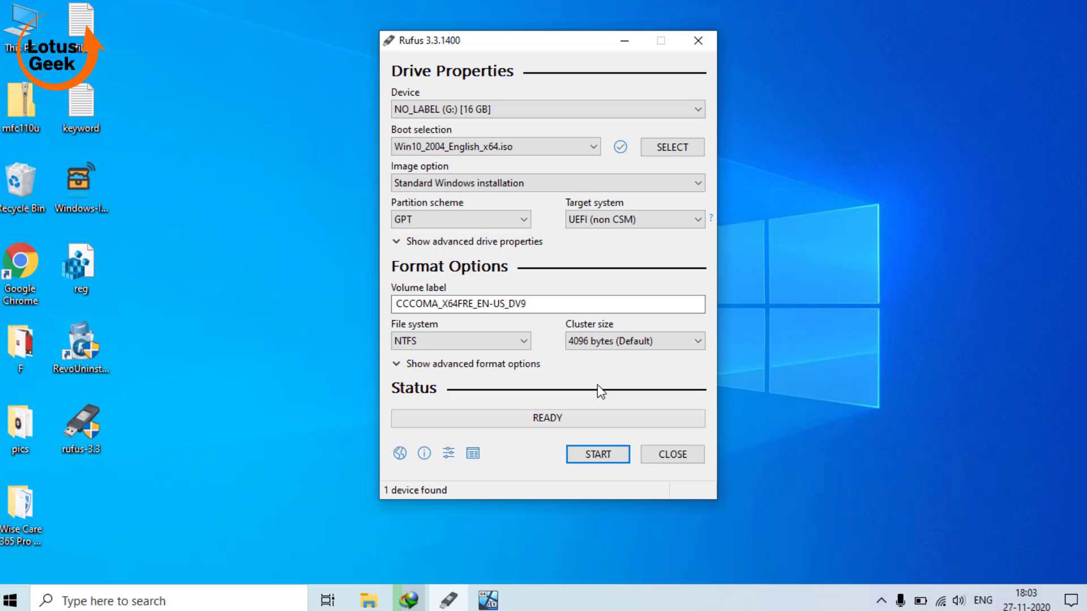
# Step: Close Rufus, accept the license terms, choose Custom: Install Windows only, and select Drive 0 Partition 2
pyautogui.click(675, 453)
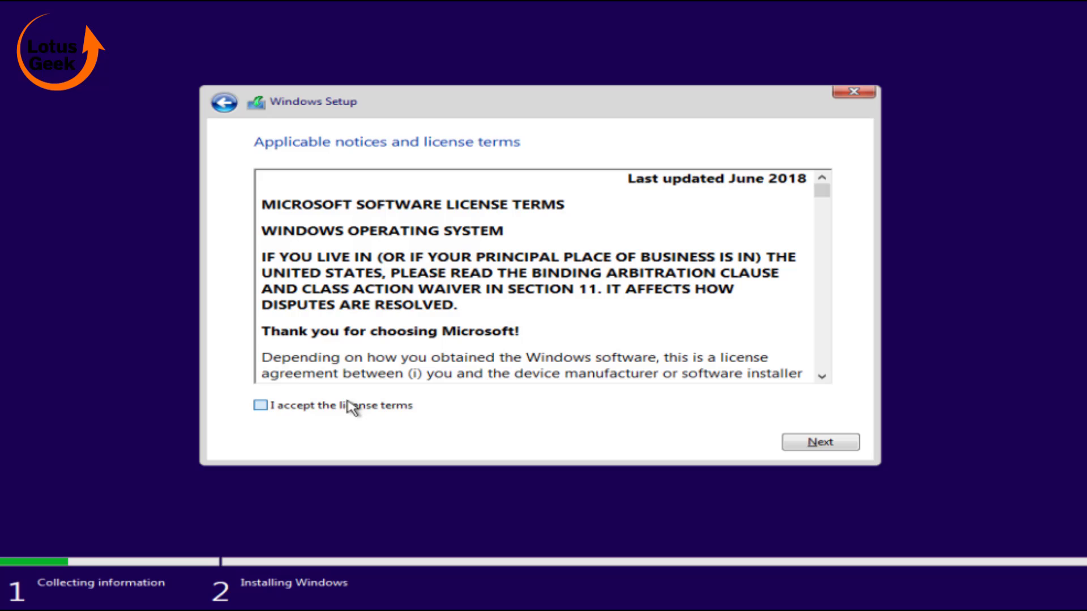
pyautogui.click(351, 406)
pyautogui.click(804, 445)
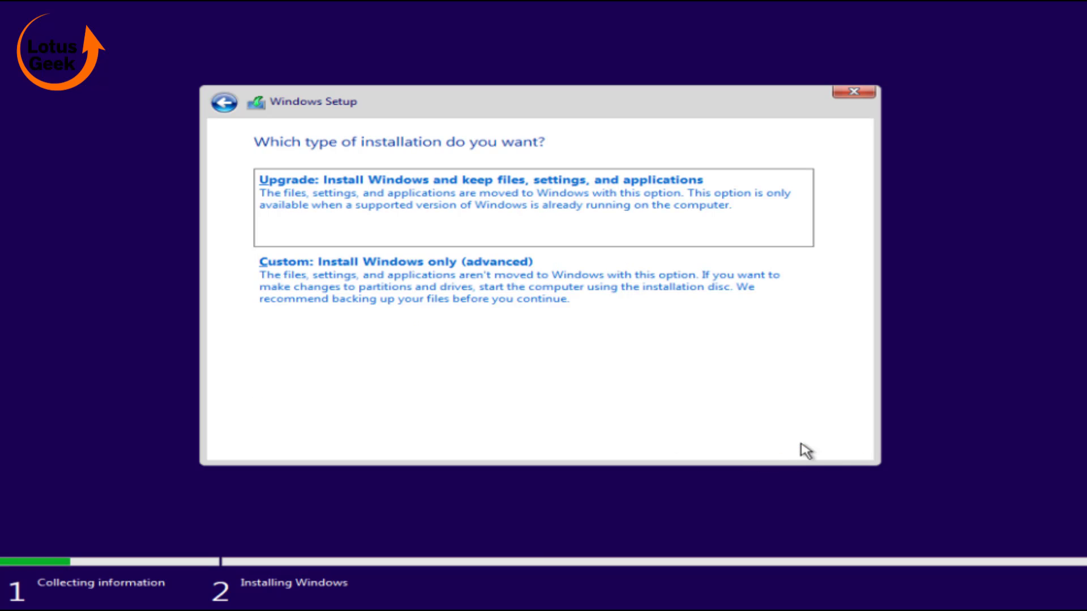
pyautogui.click(566, 288)
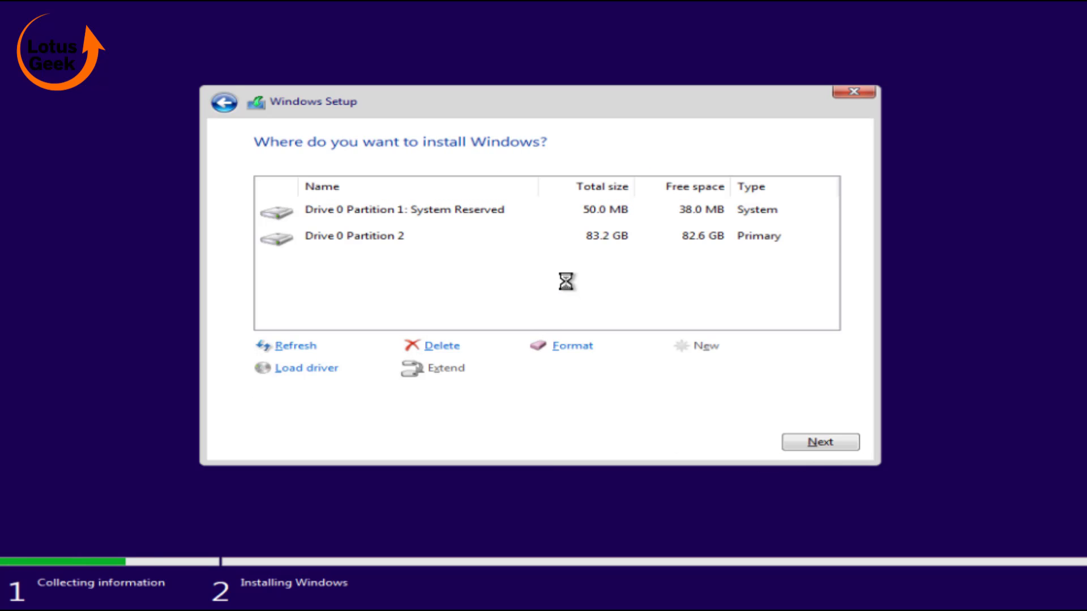
pyautogui.click(476, 242)
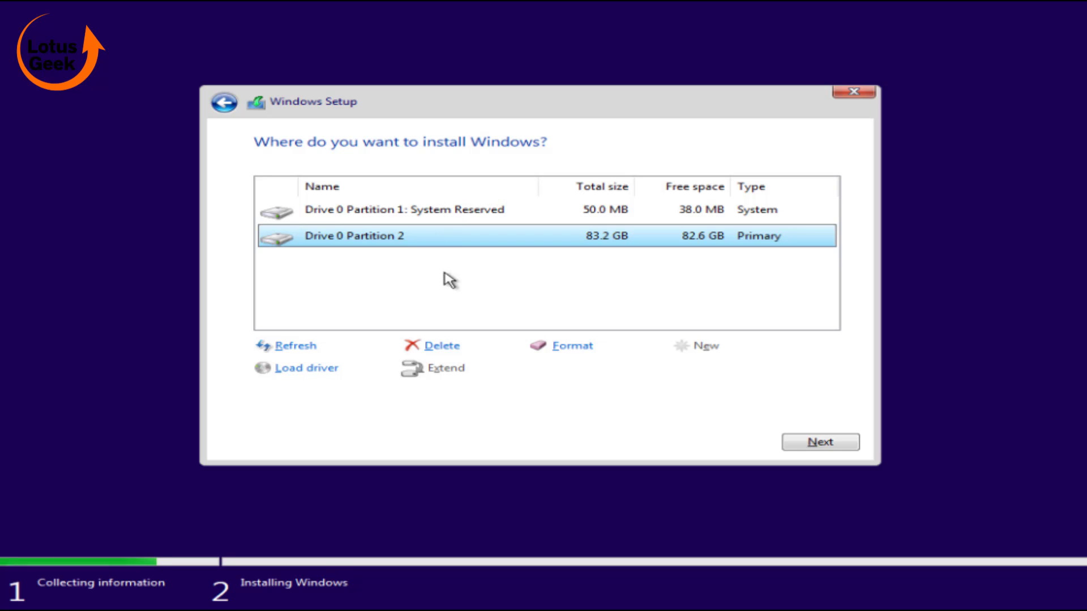
# Step: Delete Drive 0 Partition 2, then create a new 85215 MB partition in the unallocated space
pyautogui.click(440, 354)
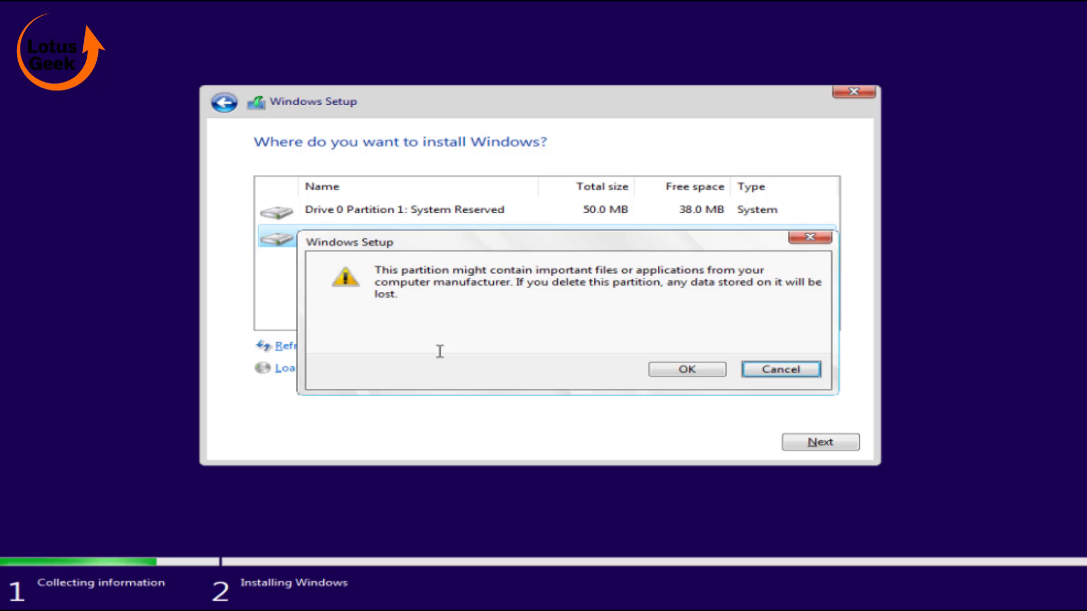
pyautogui.click(686, 371)
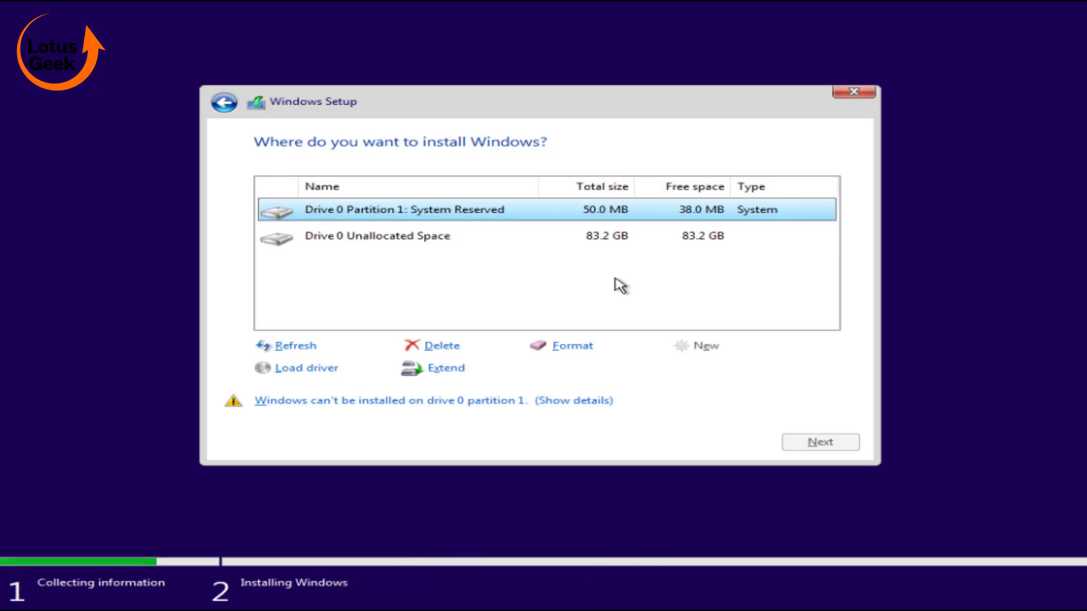
pyautogui.click(419, 249)
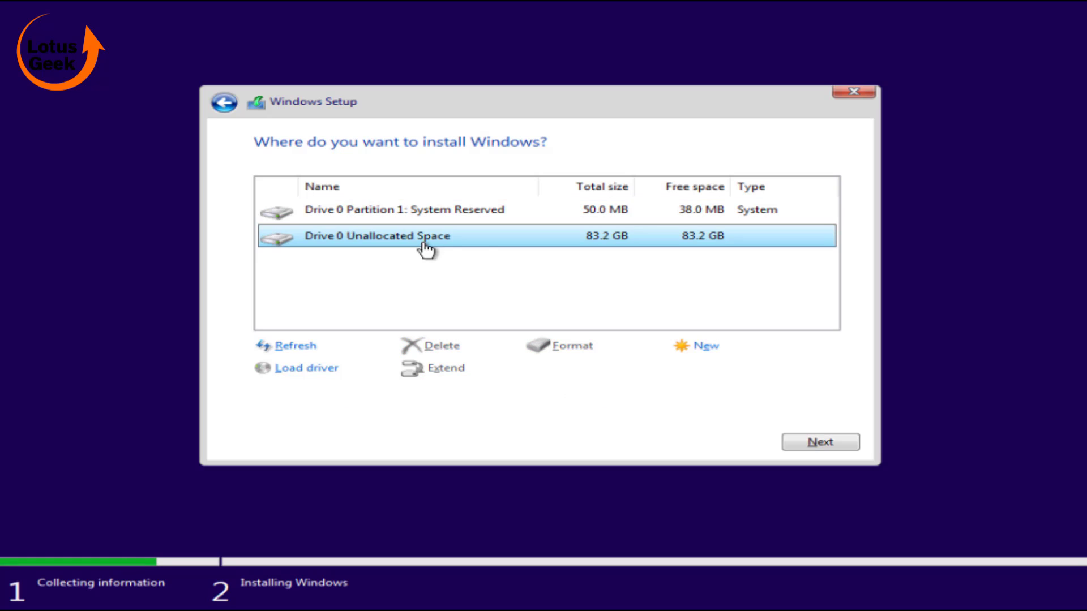
pyautogui.click(702, 354)
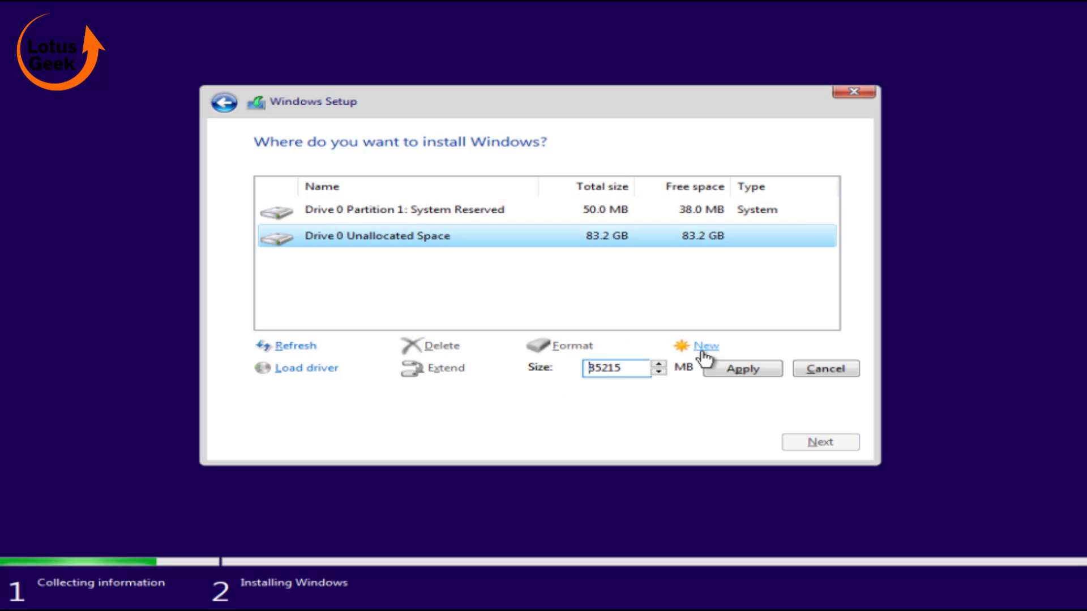
pyautogui.click(736, 373)
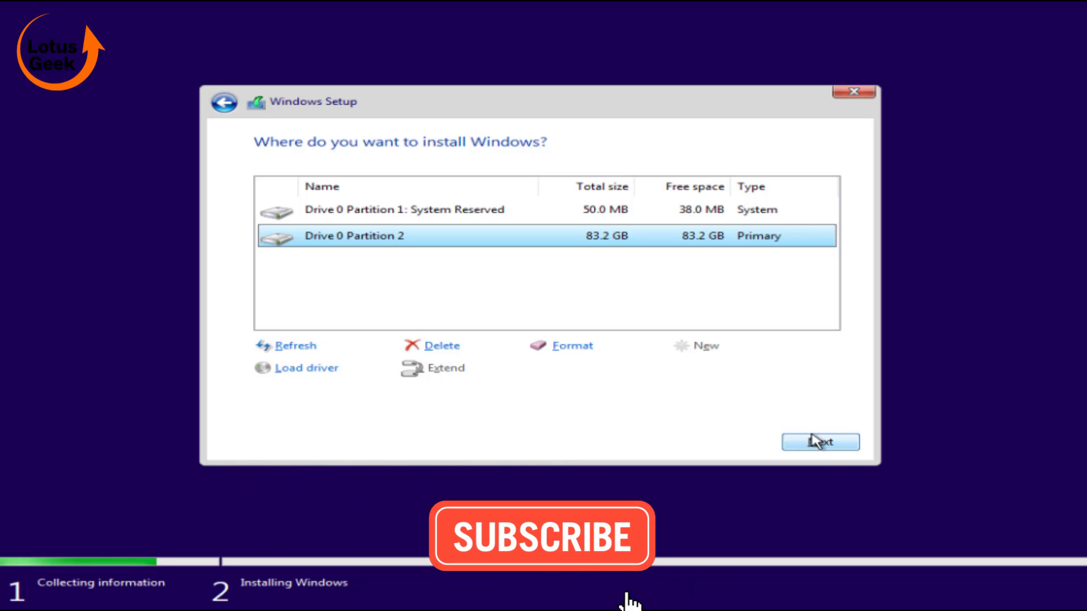
# Step: Go back through the installation type, license, edition and product key pages, then quit Setup
pyautogui.click(218, 105)
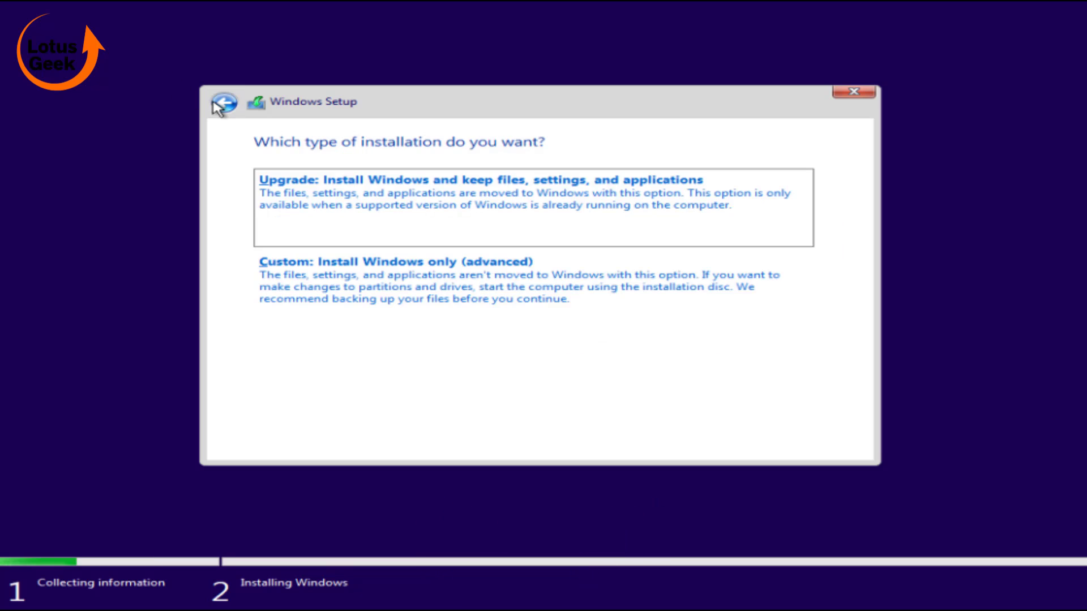
pyautogui.click(218, 106)
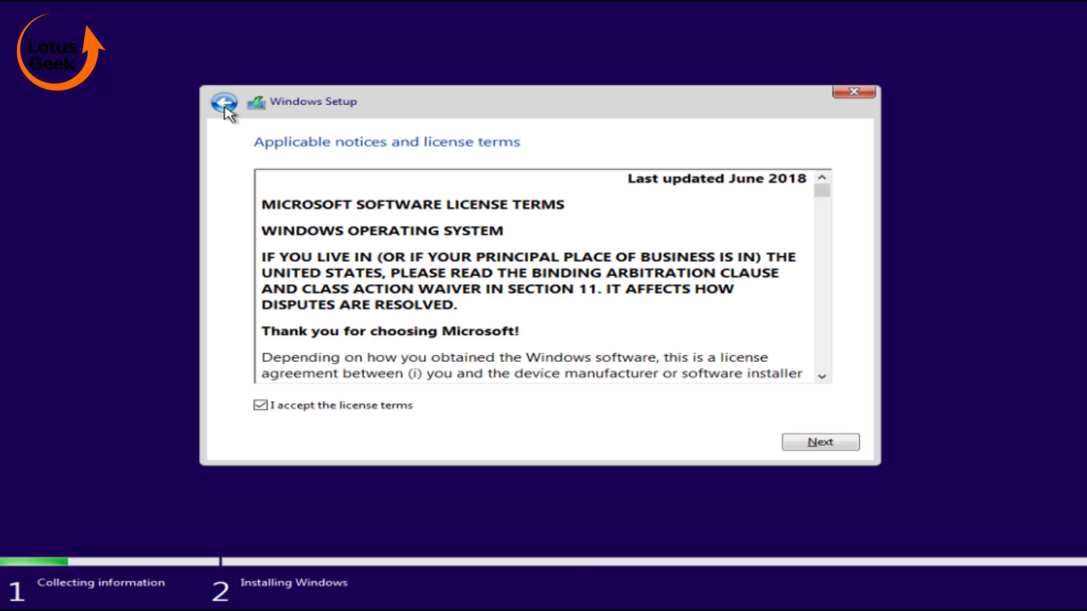
pyautogui.click(225, 107)
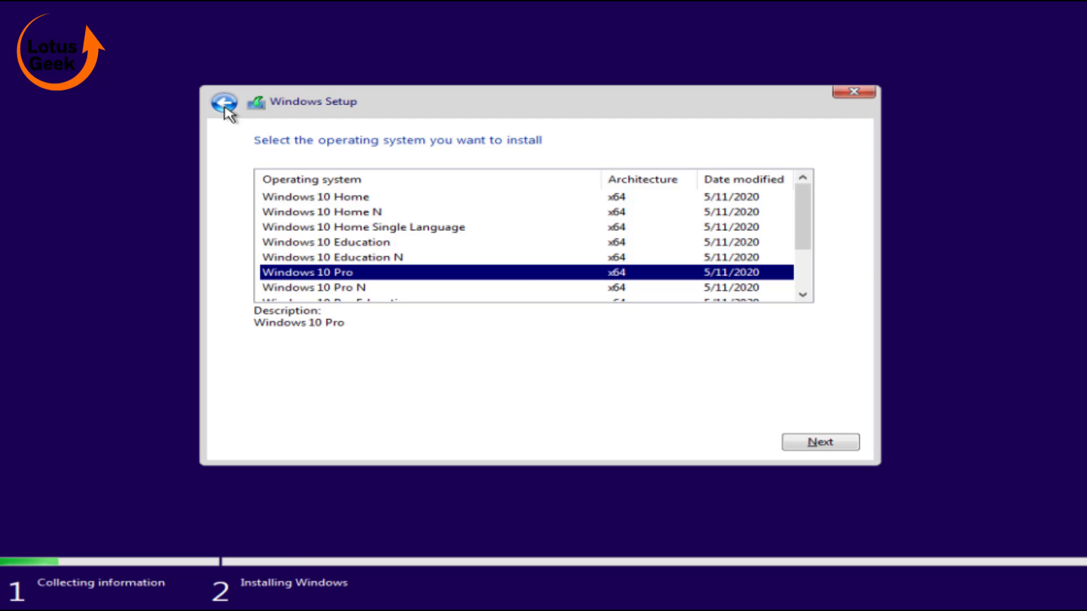
pyautogui.click(225, 107)
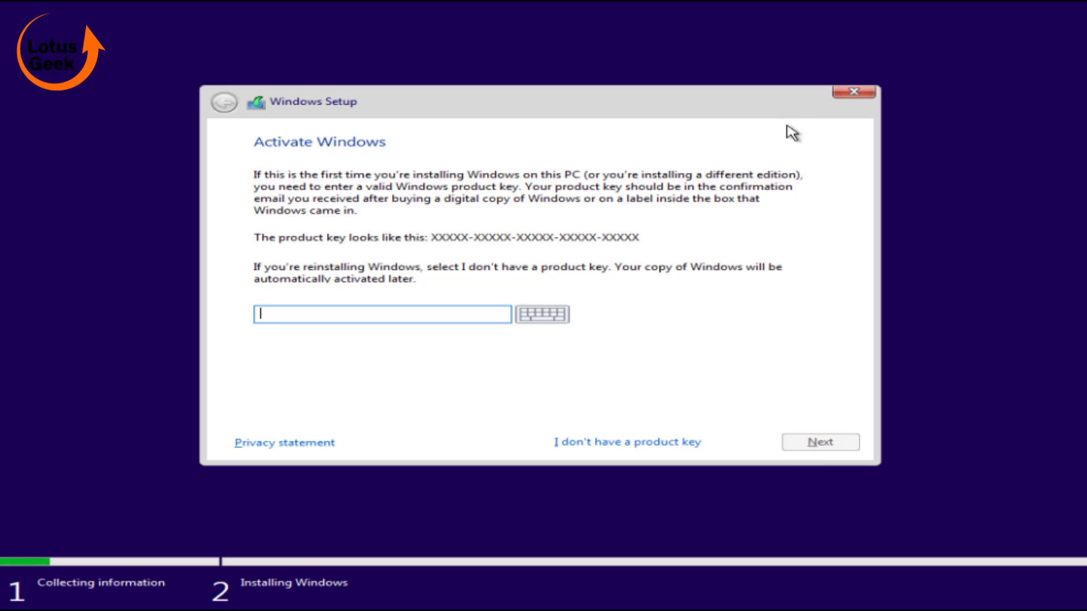
pyautogui.click(853, 91)
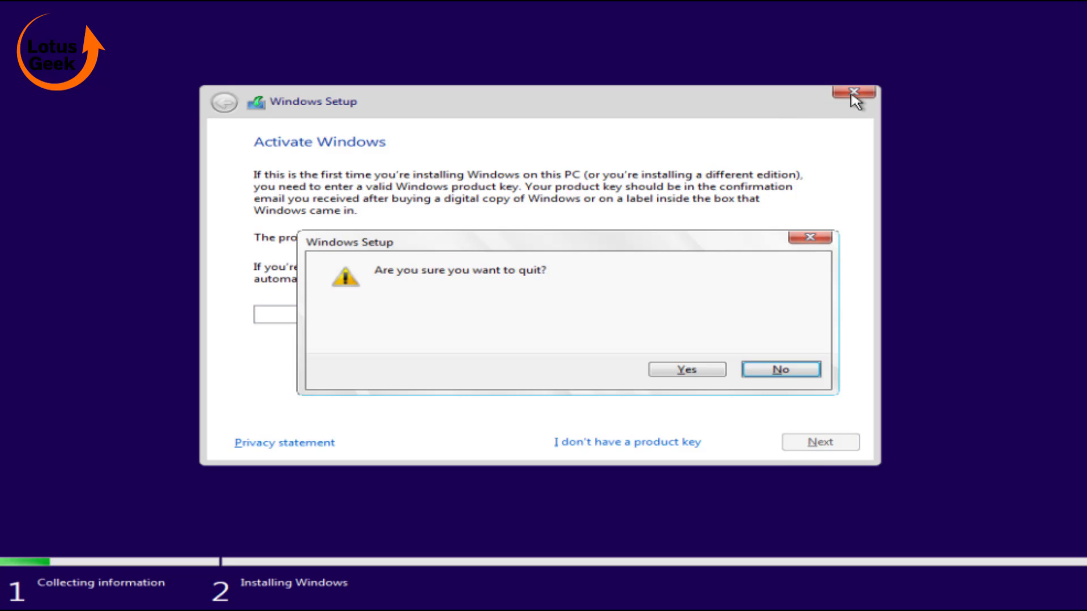
pyautogui.click(687, 369)
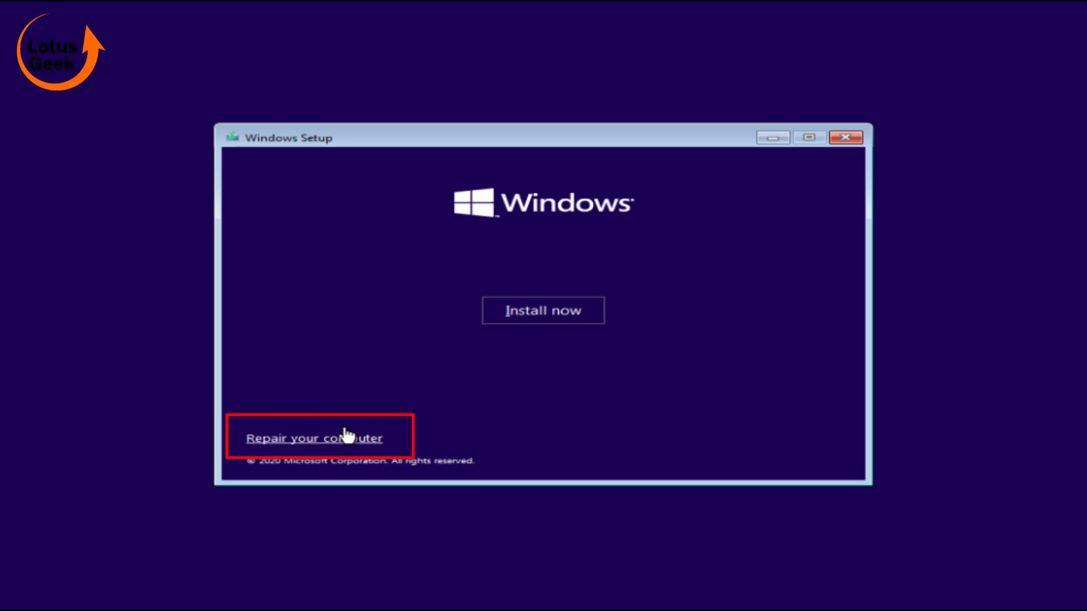
# Step: Open a Command Prompt through Repair your computer > Troubleshoot
pyautogui.click(344, 444)
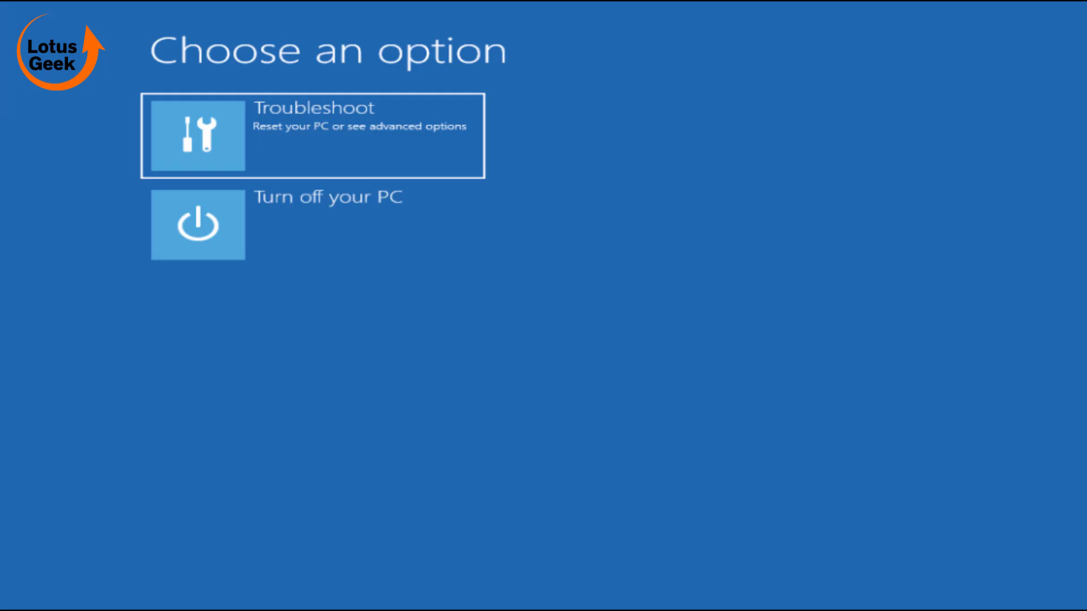
pyautogui.click(293, 134)
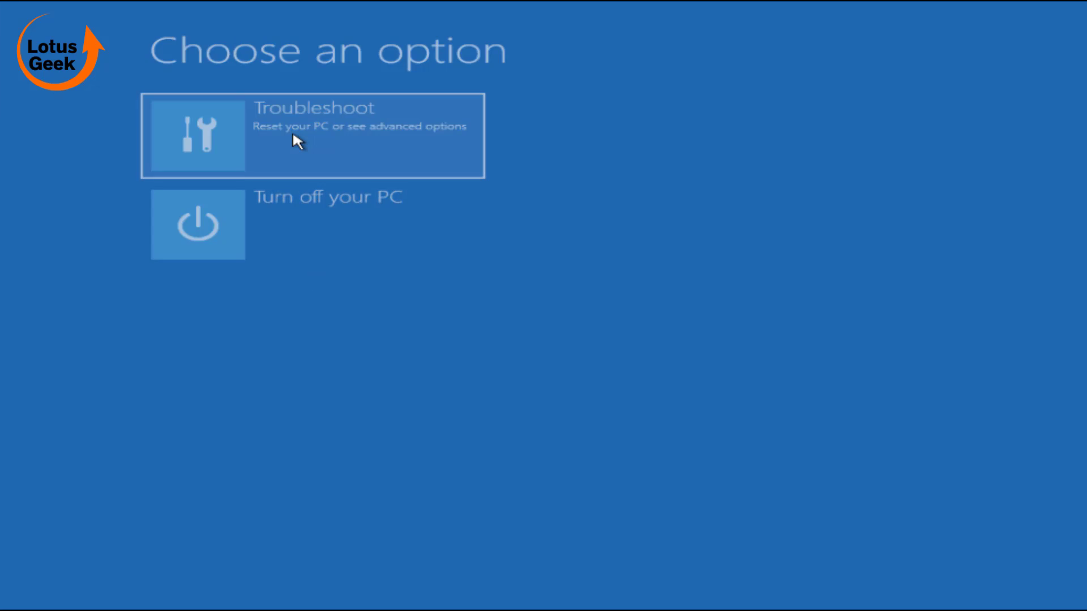
pyautogui.click(319, 231)
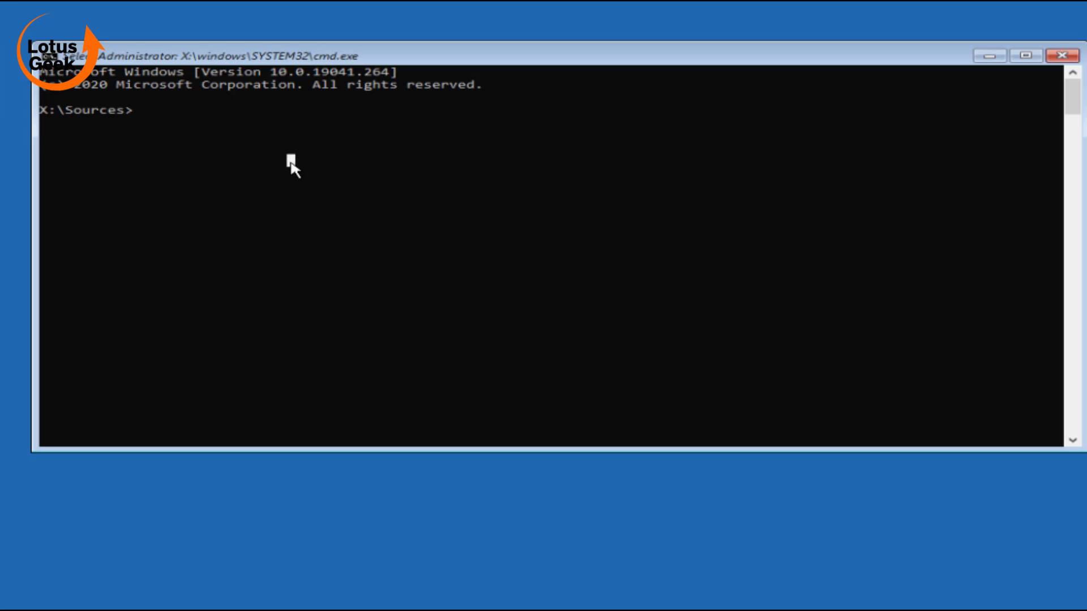
# Step: In DiskPart, list the disks, select disk 0, clean it, and exit
pyautogui.write('diskpart')
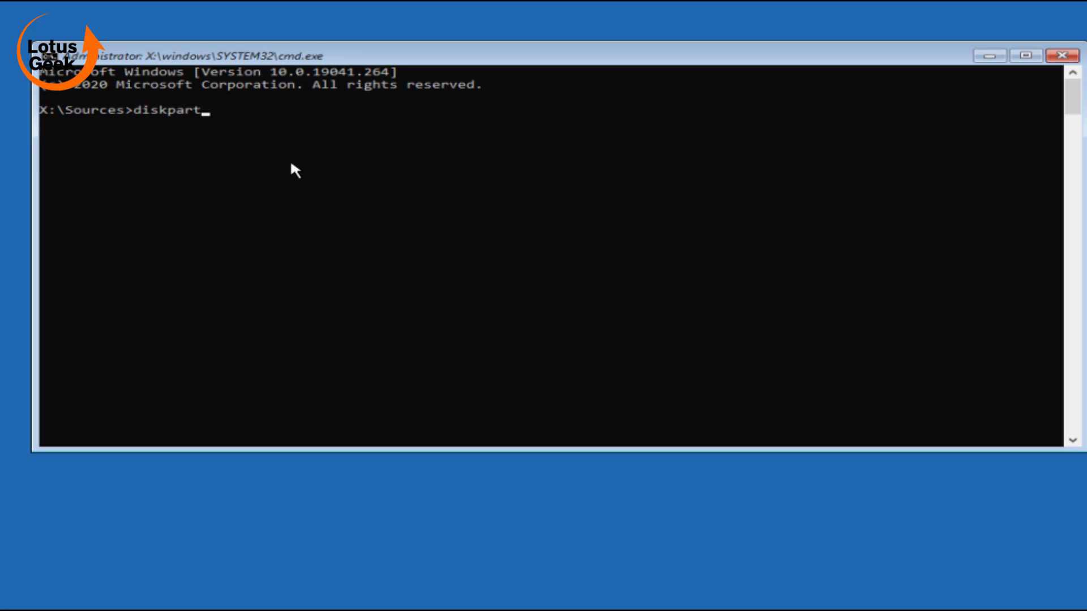
pyautogui.press('Return')
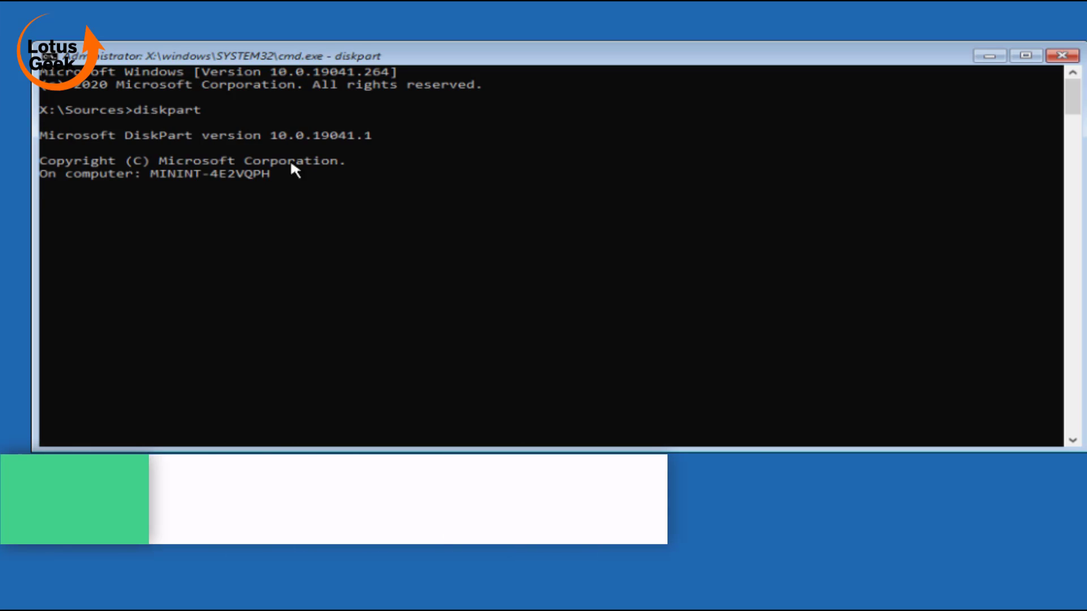
pyautogui.write('list disk')
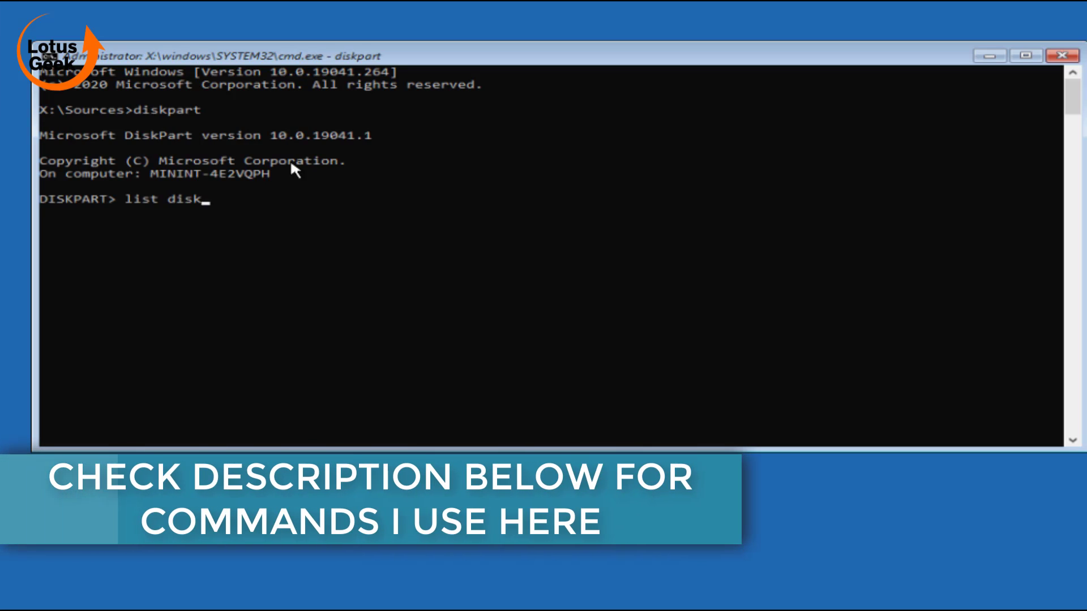
pyautogui.press('Return')
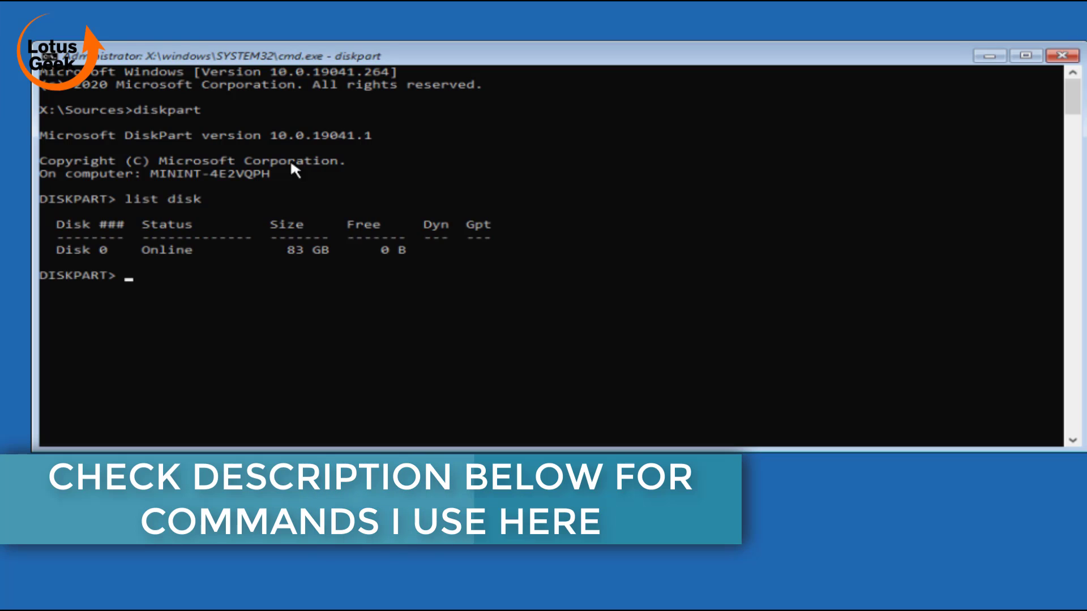
pyautogui.write('selec')
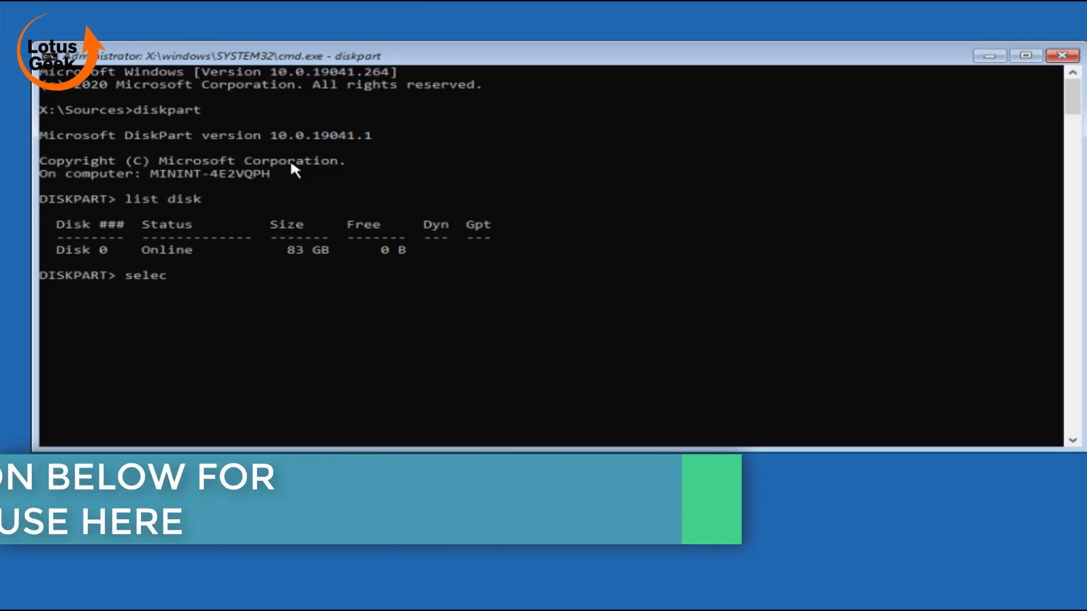
pyautogui.write('t disk 0')
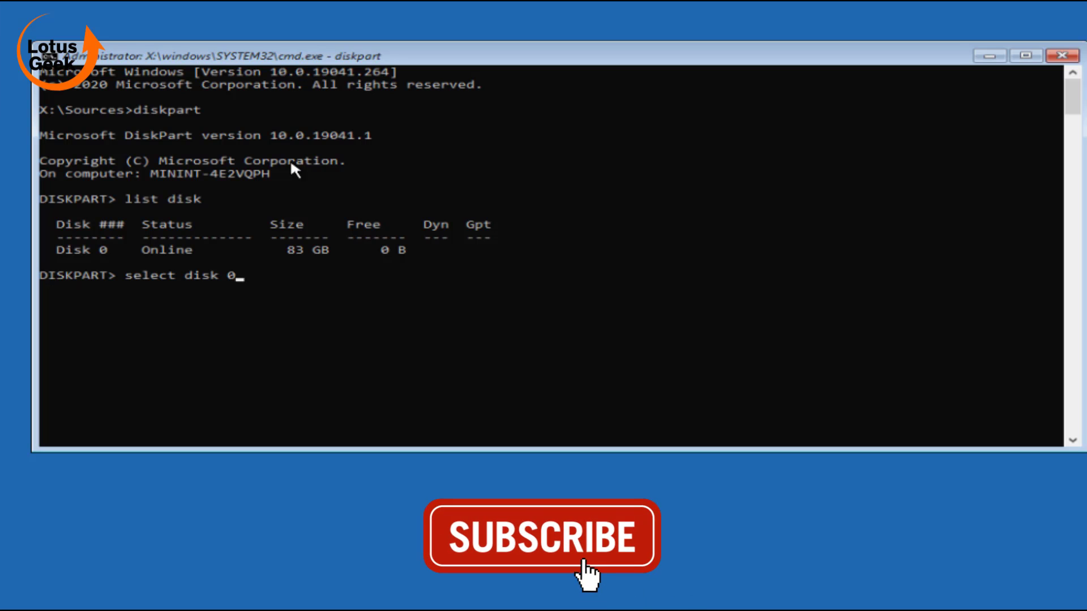
pyautogui.press('Return')
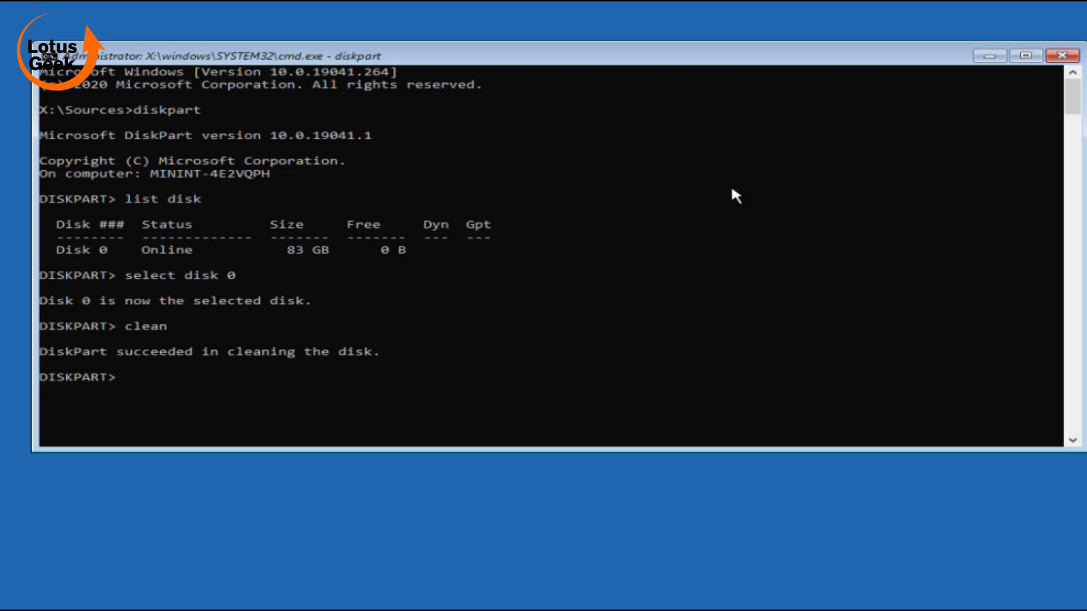
pyautogui.press('Return')
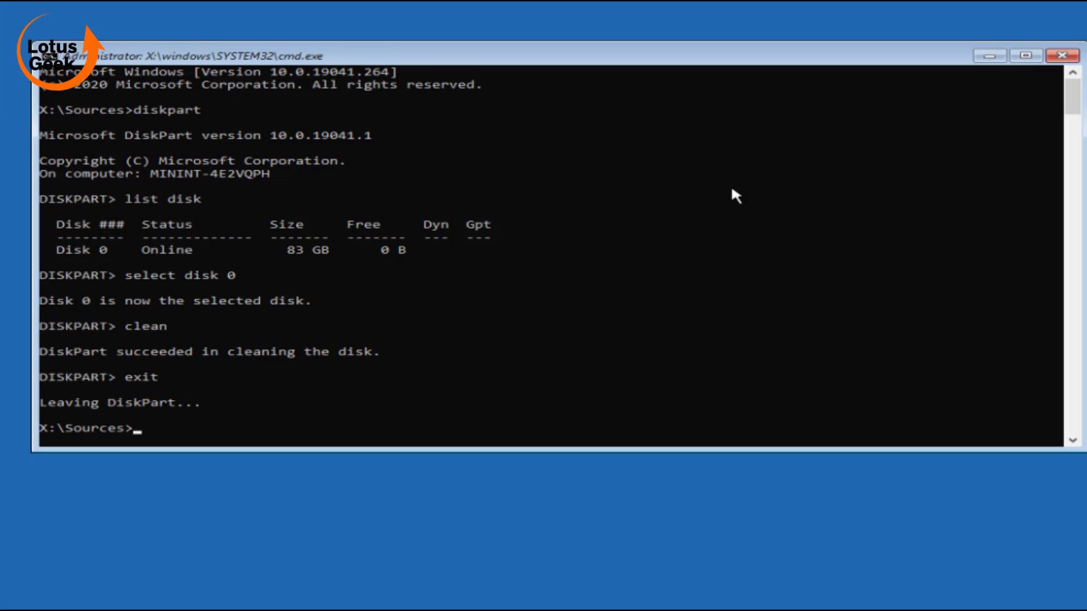
# Step: Close cmd.exe, accept the language settings, choose Install now, and pick Custom installation
pyautogui.click(1059, 55)
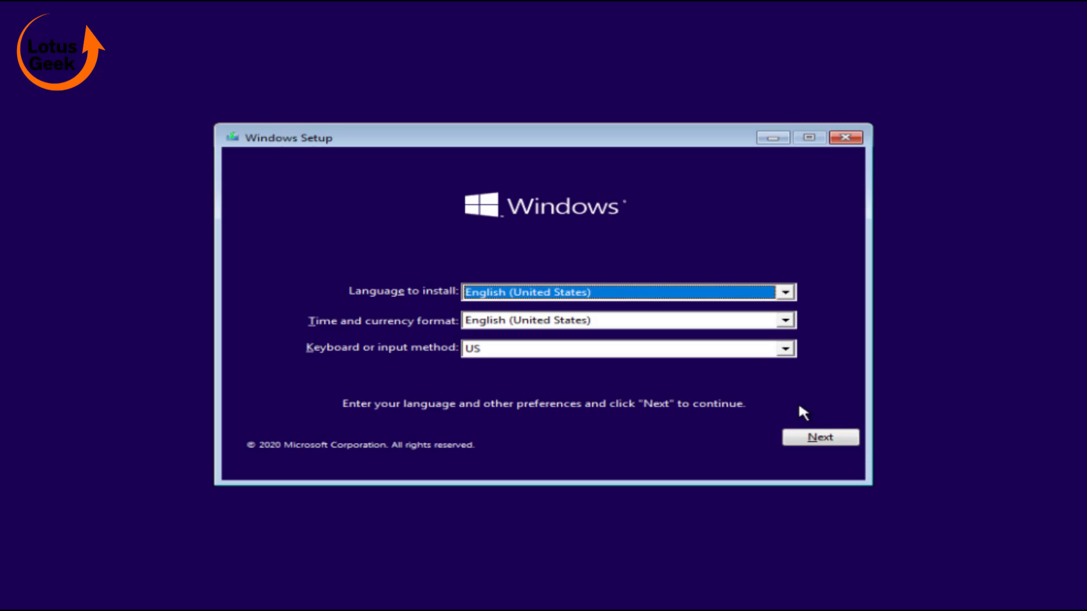
pyautogui.click(836, 440)
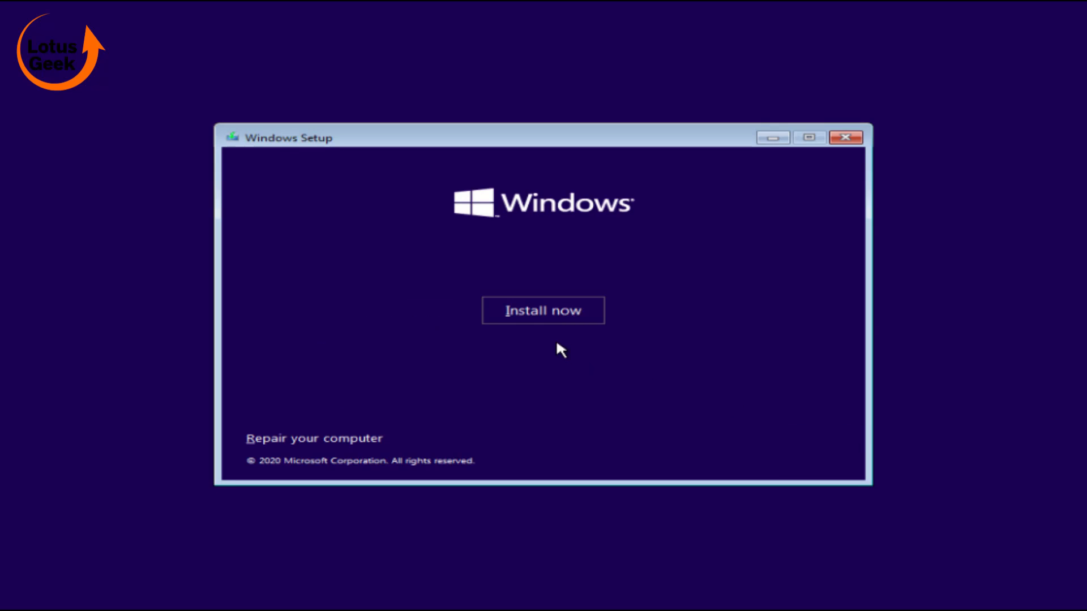
pyautogui.click(580, 309)
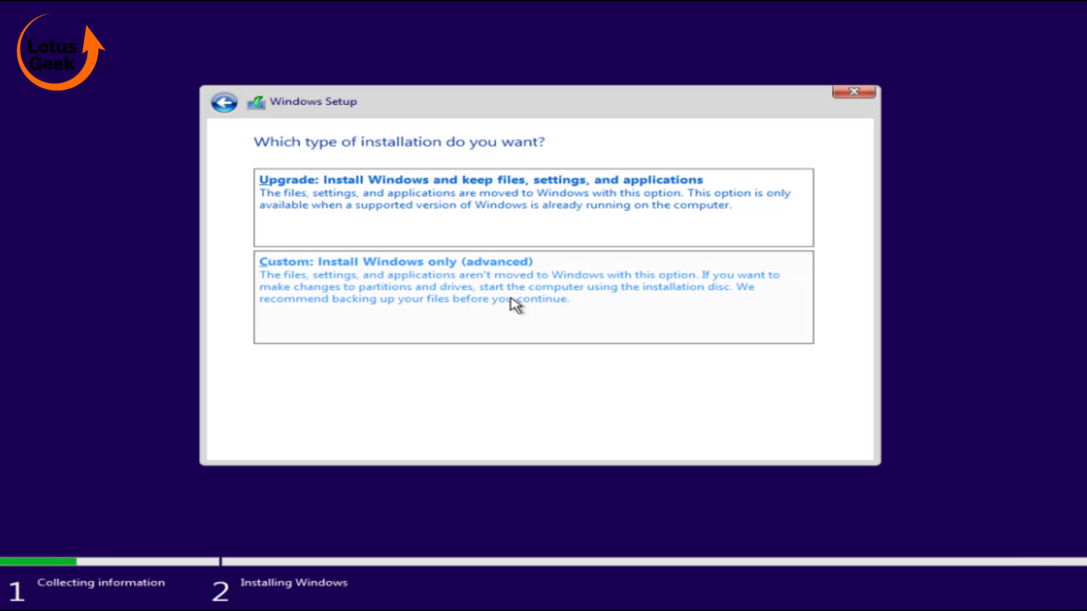
pyautogui.click(512, 301)
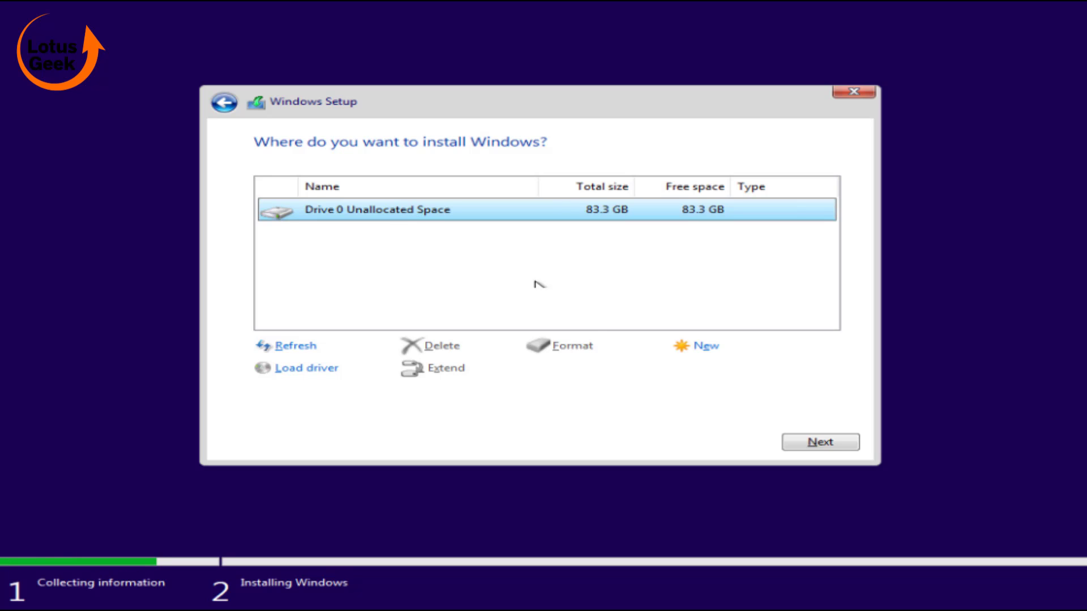
# Step: Create a partition at the default size, accept the system partitions notice, and install onto Partition 2
pyautogui.click(687, 347)
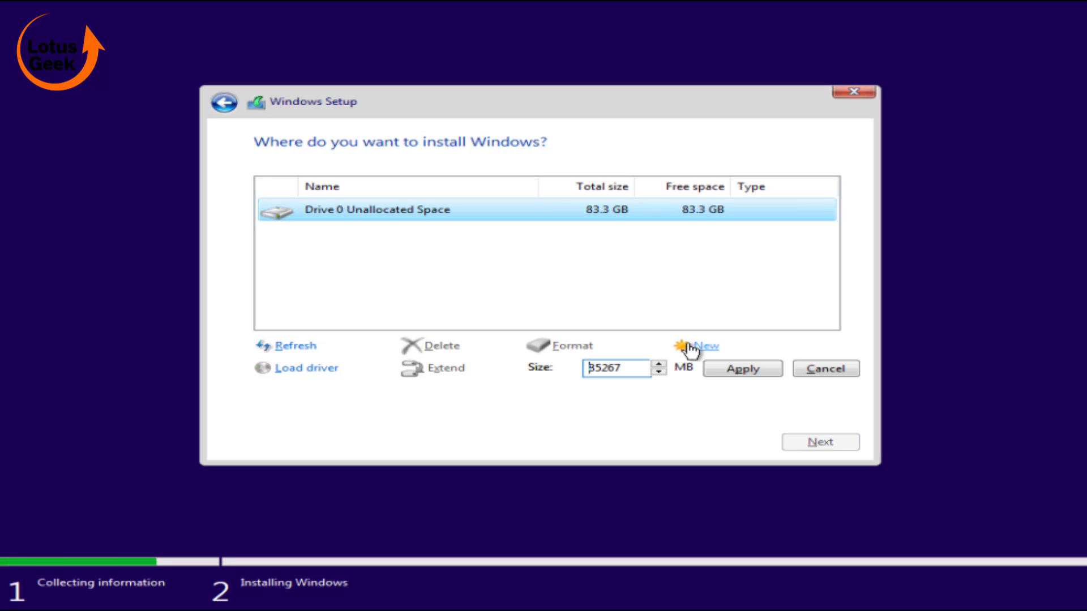
pyautogui.click(724, 370)
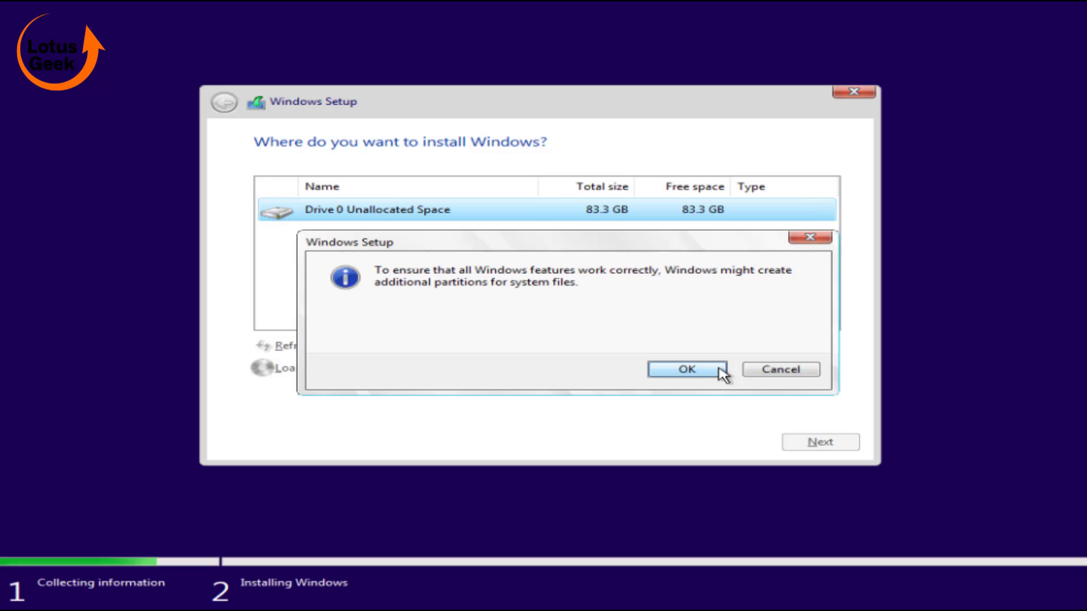
pyautogui.click(714, 371)
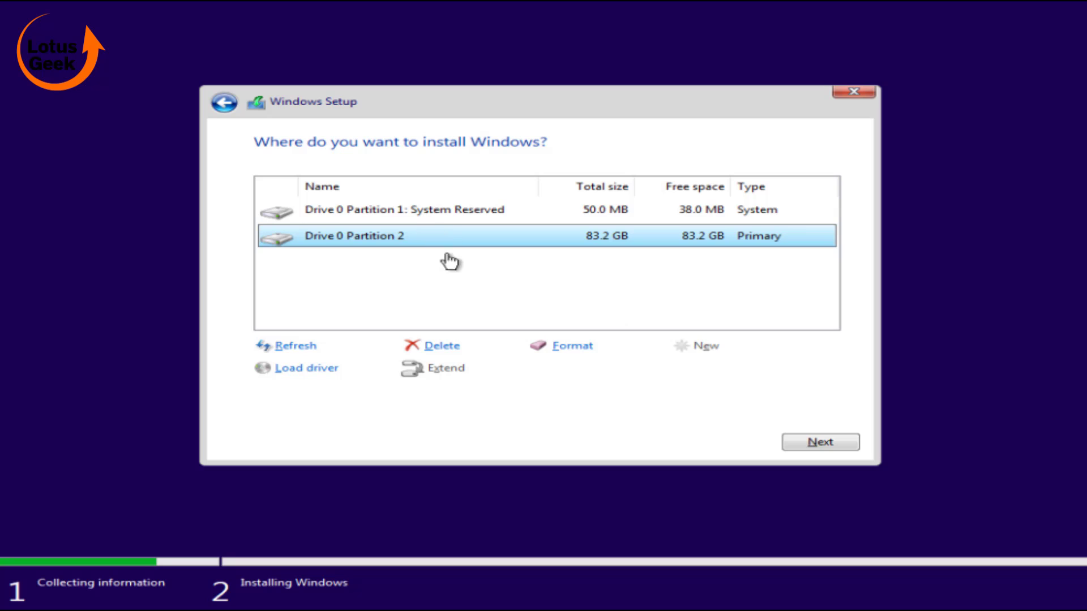
pyautogui.click(821, 442)
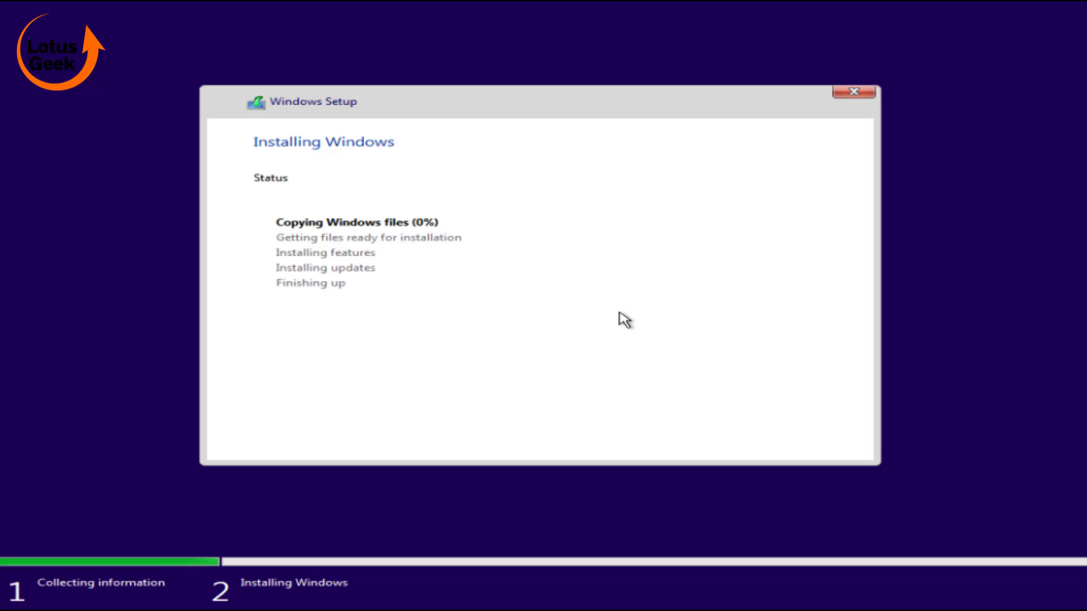